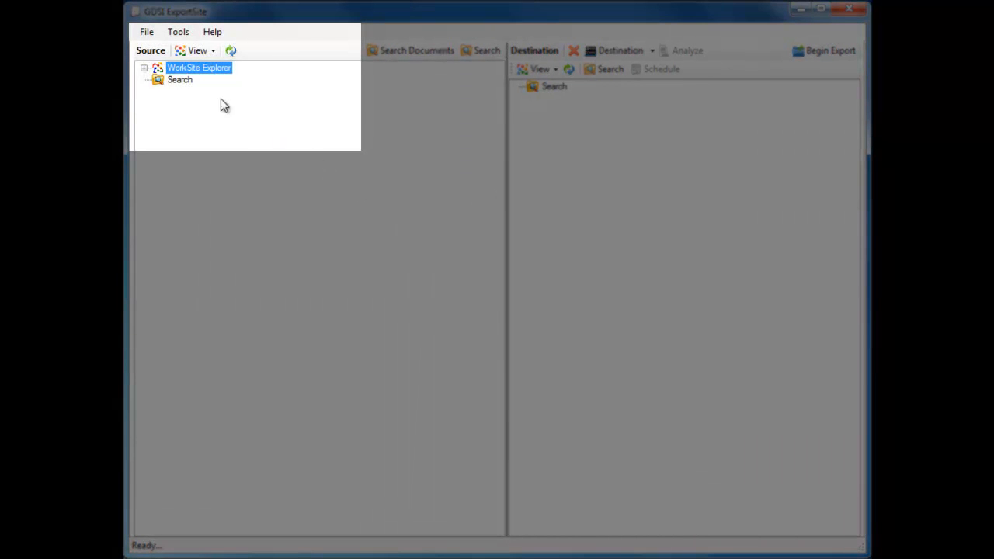
In the administrator options, set the first map file header to the DESCRIPTION field and rename it to Details
left_click(178, 33)
left_click(185, 87)
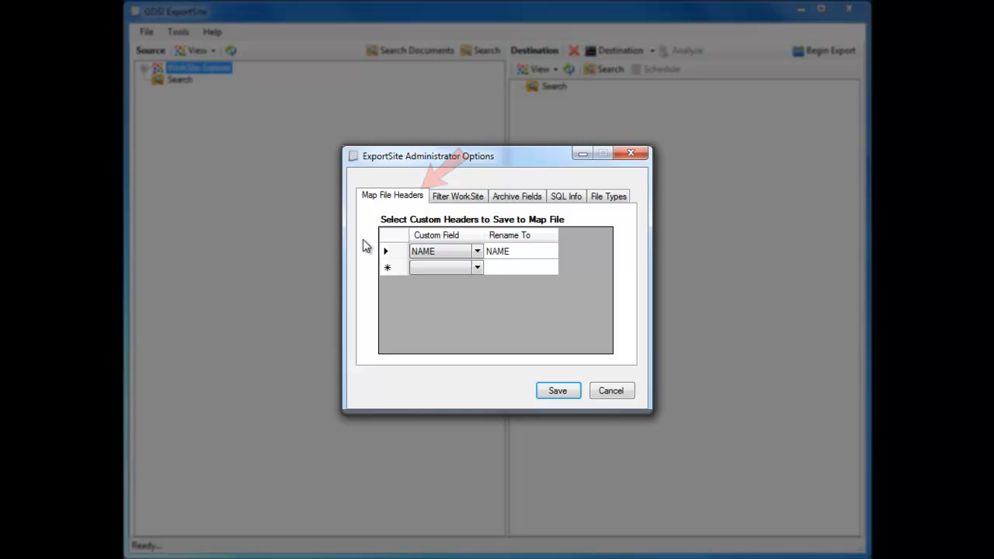
left_click(477, 253)
scroll(472, 268, "up", 1)
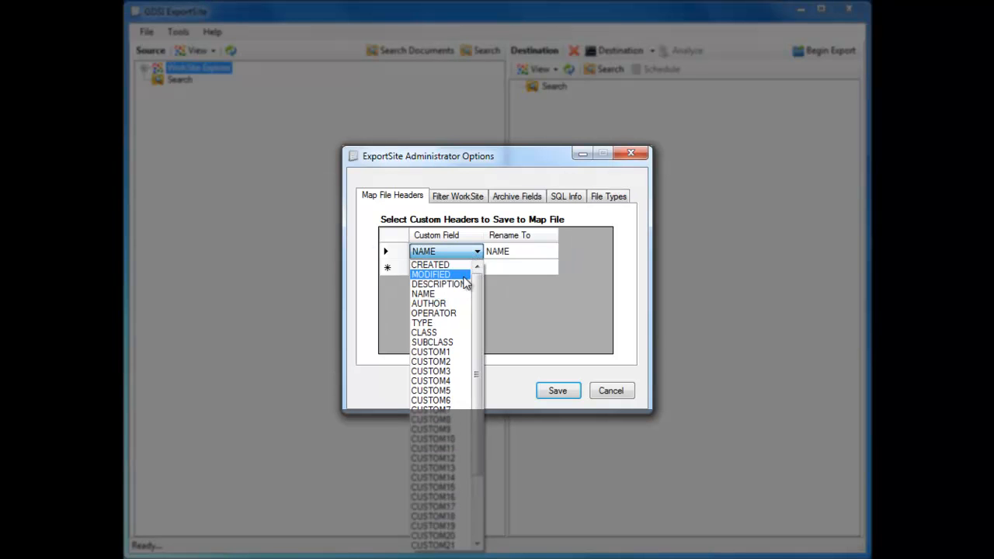
left_click(464, 286)
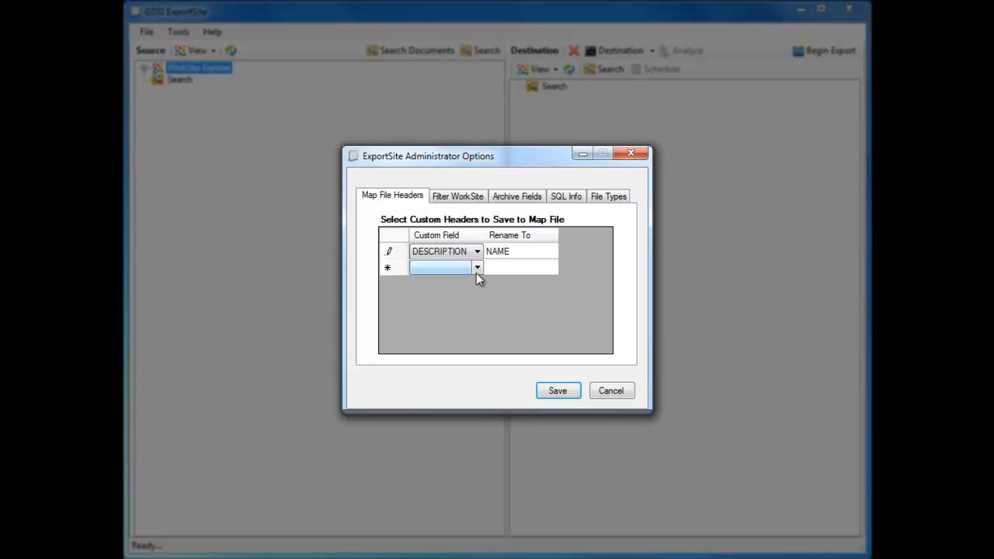
left_click(509, 251)
left_click(511, 251)
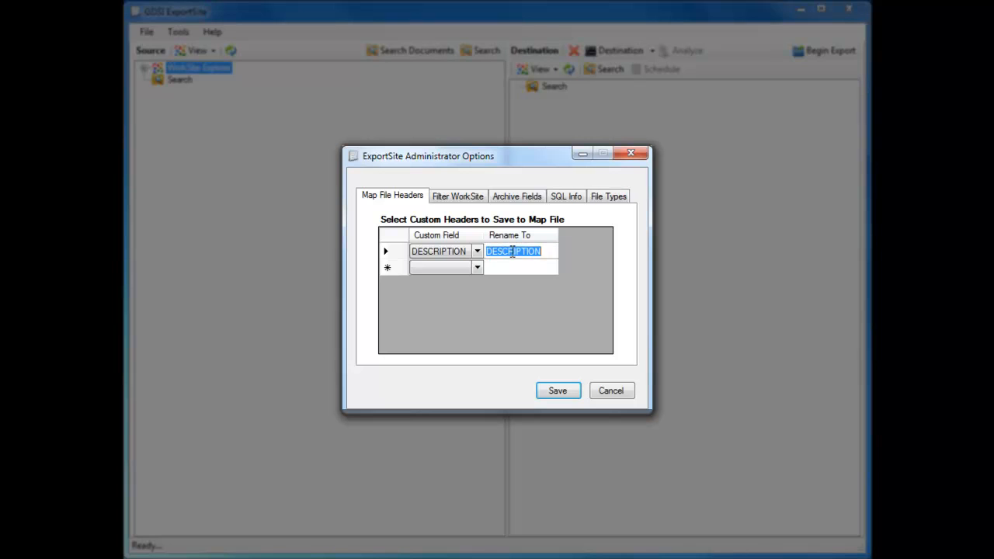
type("Details")
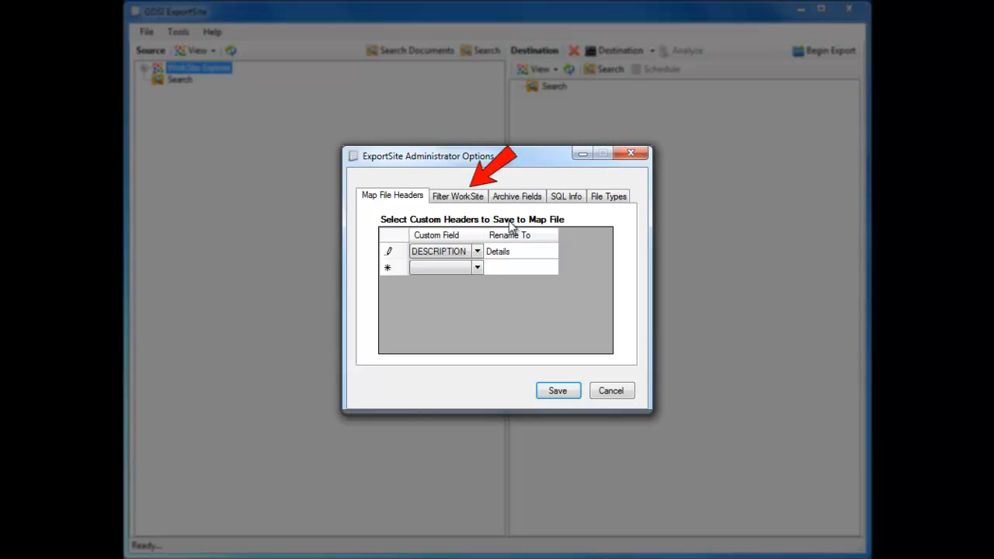
Set the WorkSite workspace filter criterion to the NAME field, filtered by Client
left_click(476, 197)
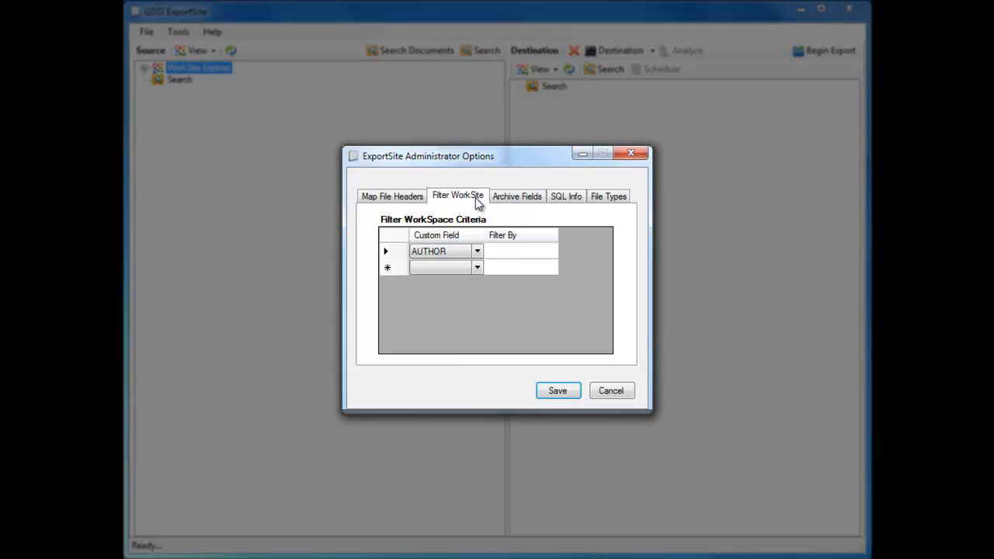
left_click(479, 252)
scroll(475, 264, "up", 2)
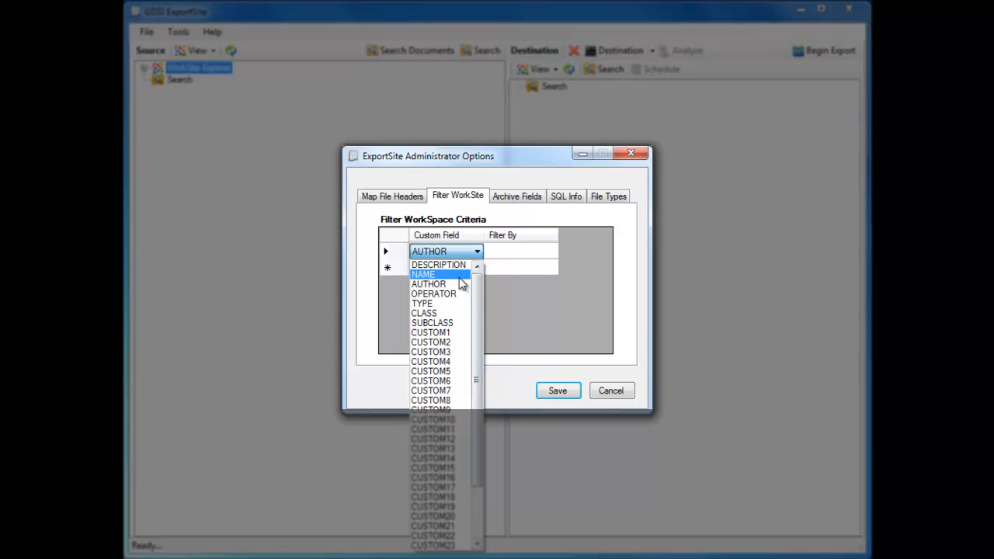
left_click(459, 276)
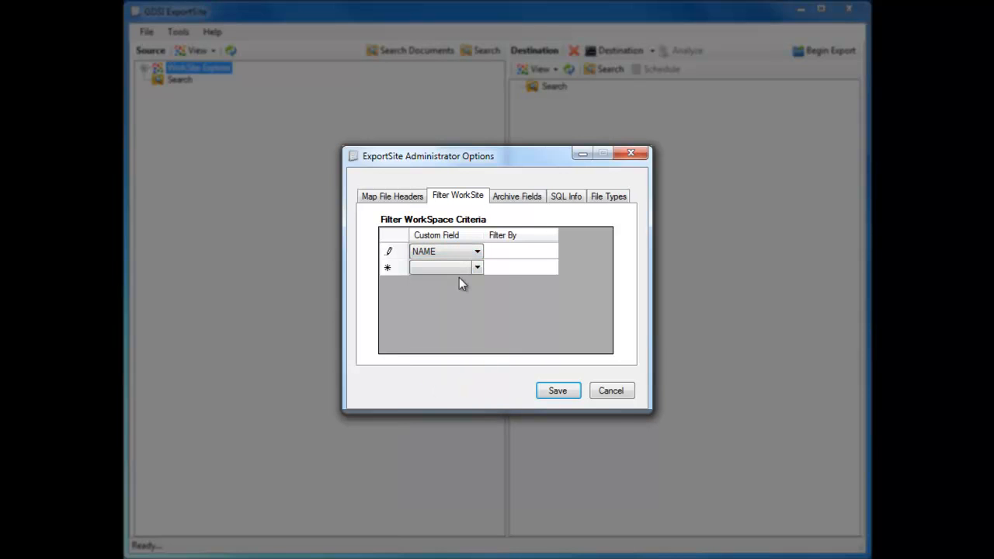
left_click(494, 252)
left_click(494, 252)
type("Client")
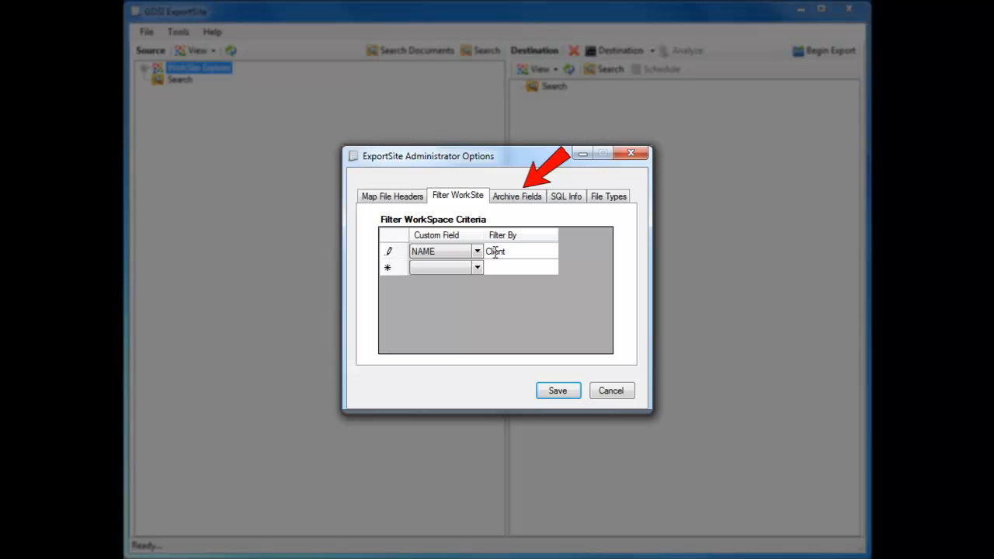
Change the first archive field mapping so that the Database profile field maps to Custom2
left_click(526, 199)
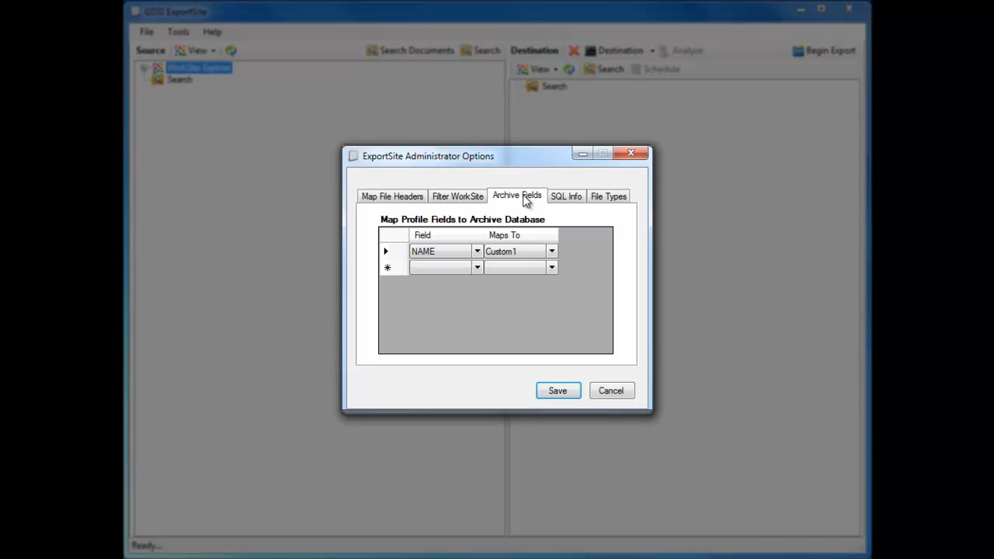
left_click(477, 252)
left_click(477, 254)
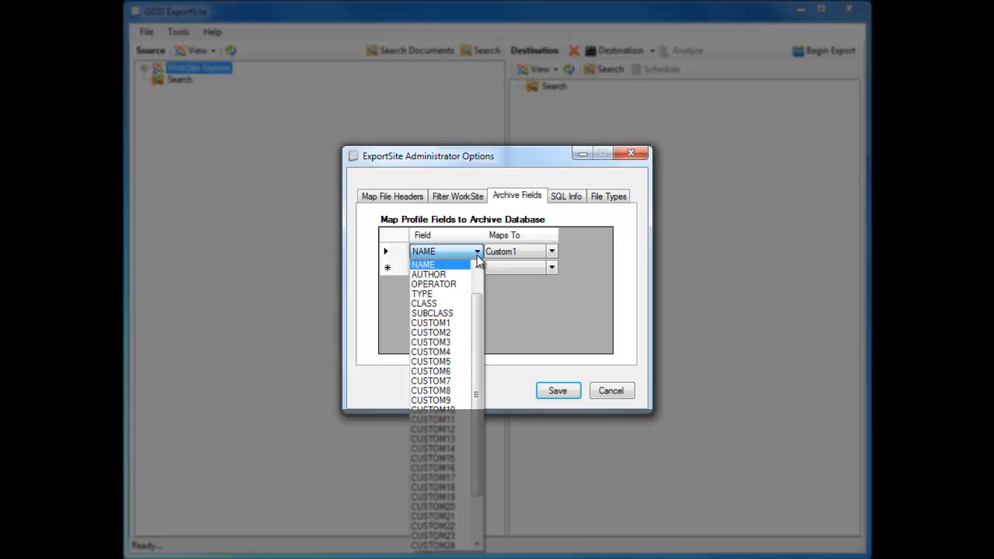
scroll(466, 268, "up", 1)
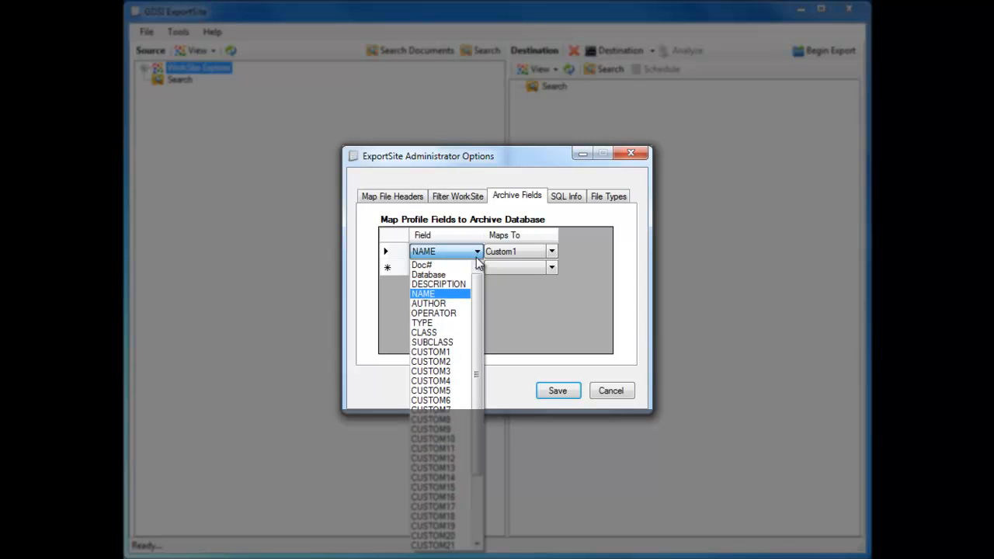
left_click(435, 275)
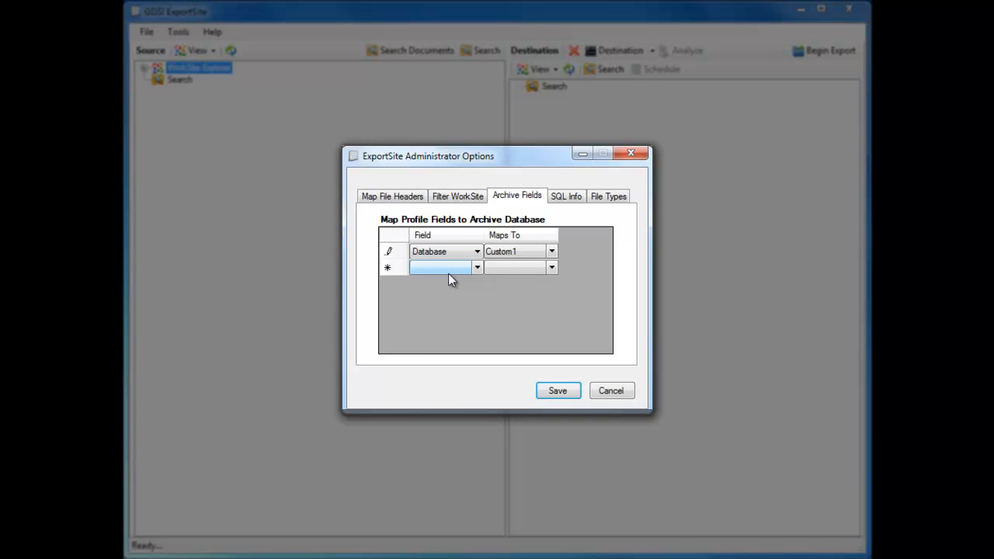
left_click(548, 251)
left_click(548, 251)
left_click(518, 277)
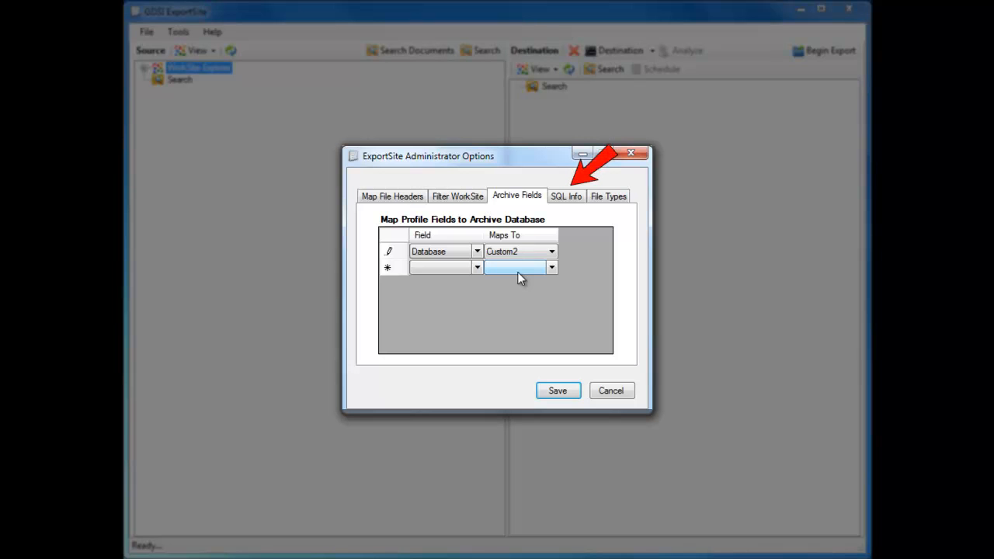
Set the first three included file types to EXCEL, JPEG and EXCELX, and save the administrator options
left_click(575, 201)
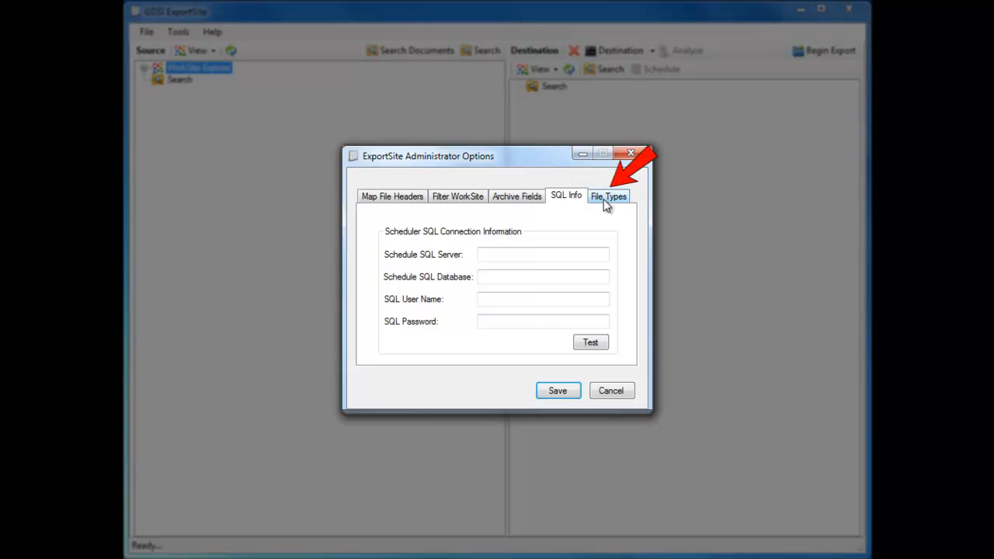
left_click(605, 204)
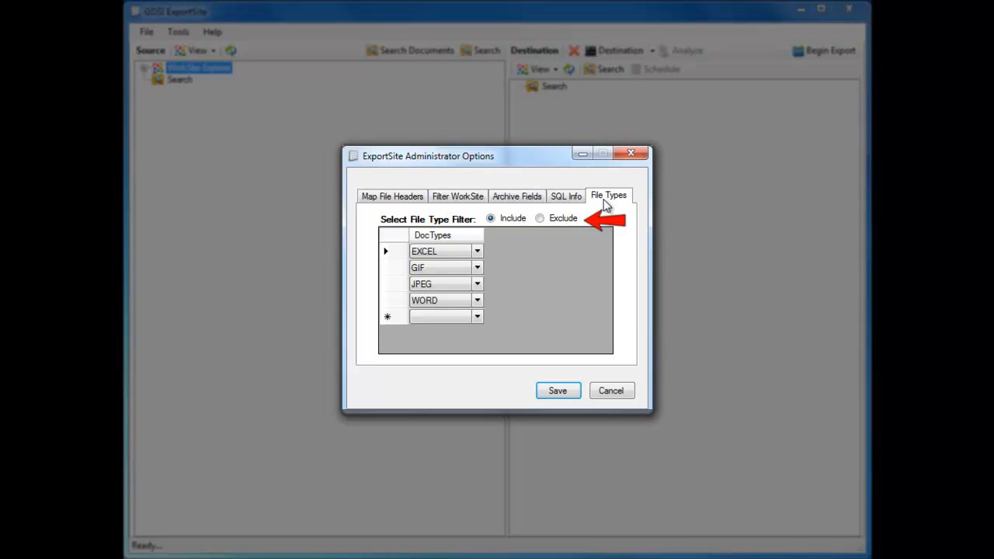
left_click(477, 252)
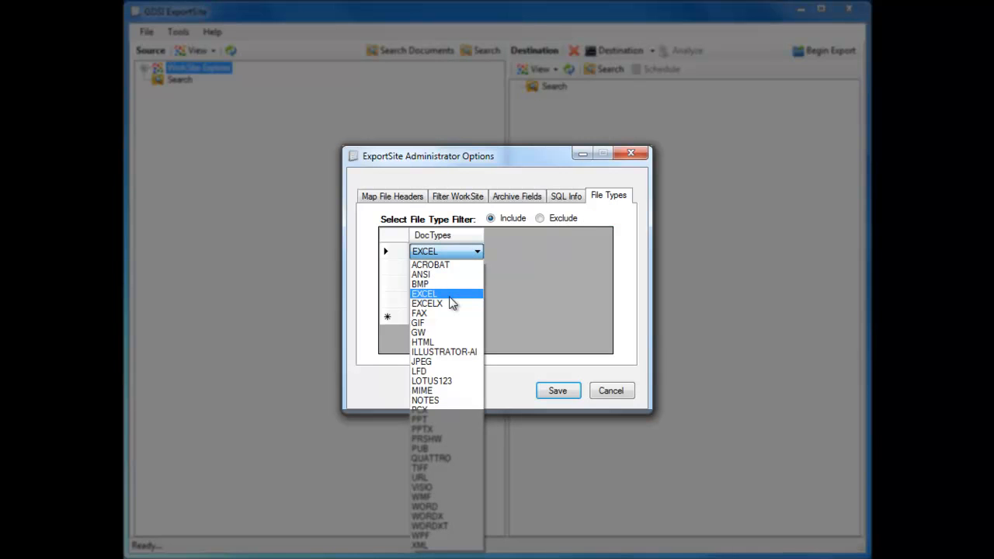
left_click(451, 297)
left_click(478, 268)
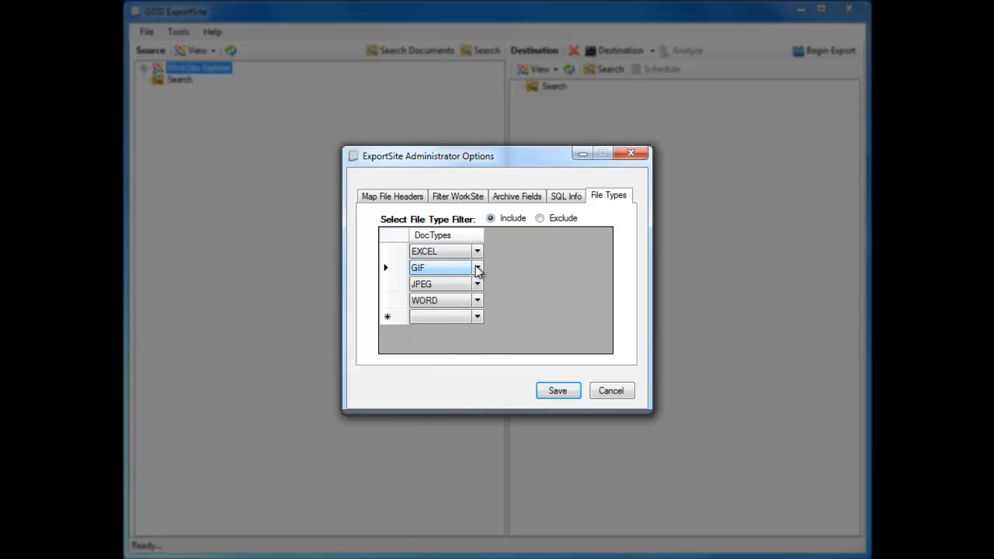
left_click(477, 269)
left_click(440, 378)
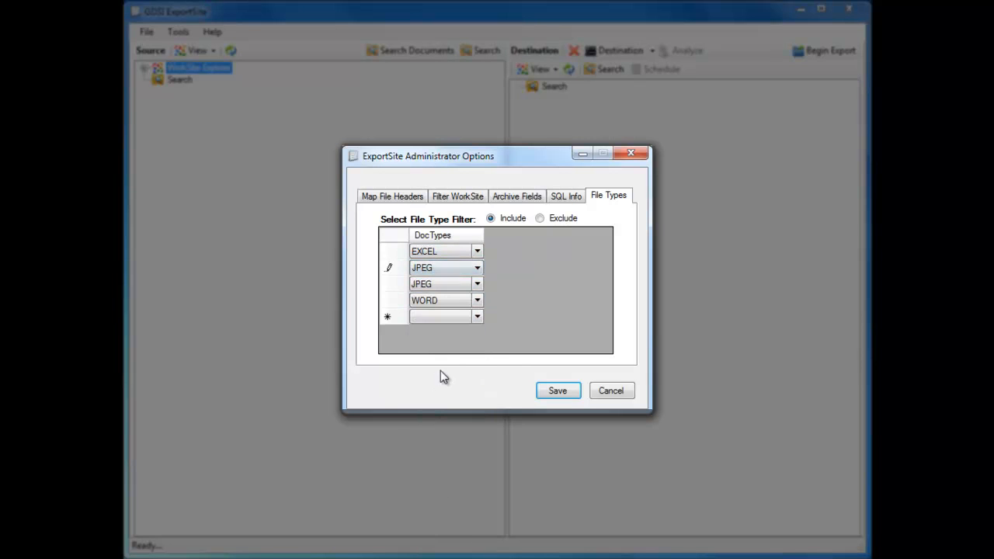
left_click(478, 287)
left_click(478, 285)
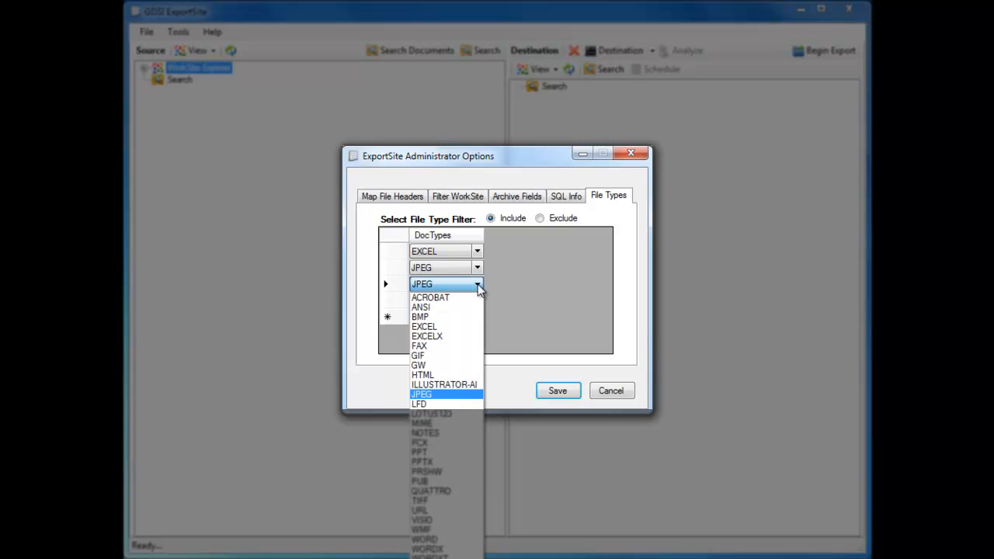
left_click(463, 337)
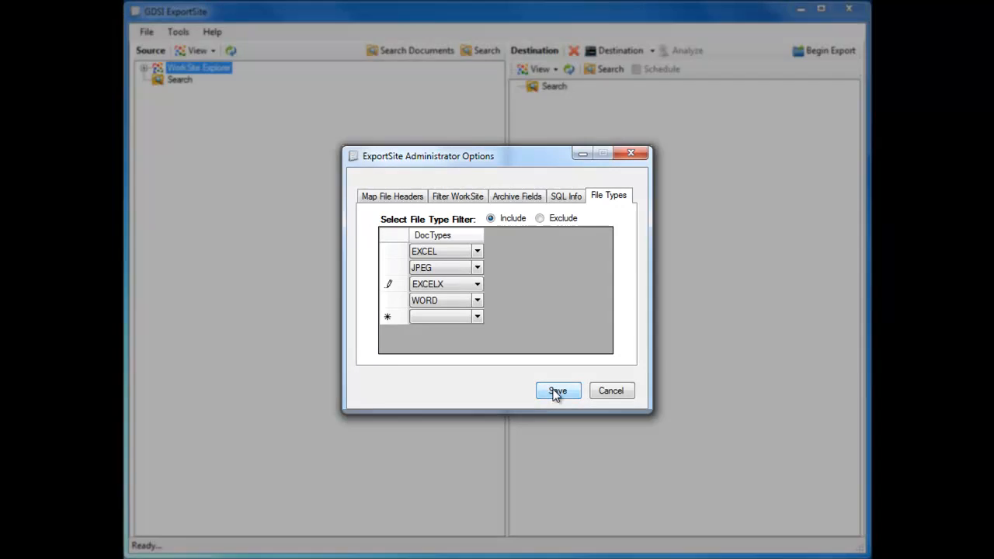
left_click(556, 392)
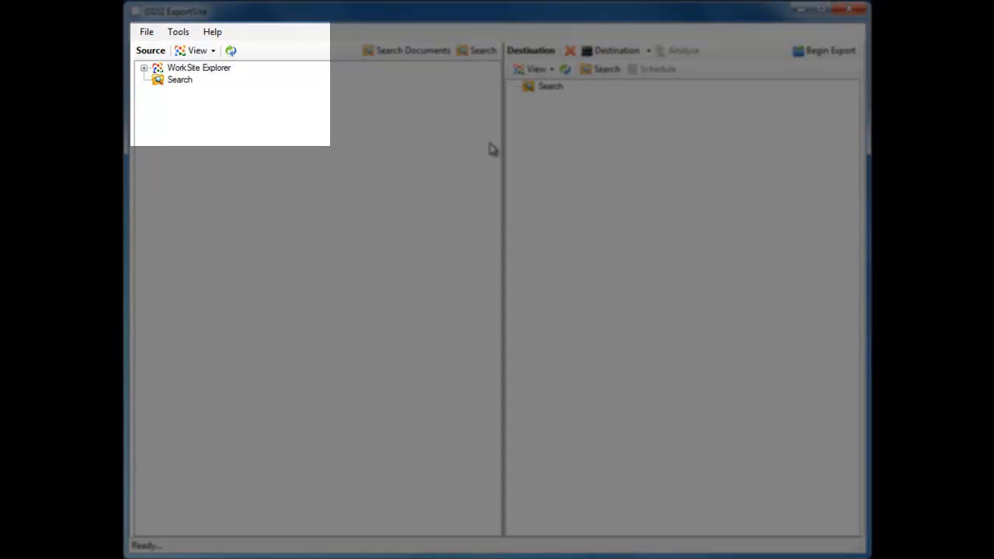
In the ExportSite options, enable Recreate Folder Structure and set the file name format to DocName.App
left_click(184, 36)
left_click(197, 65)
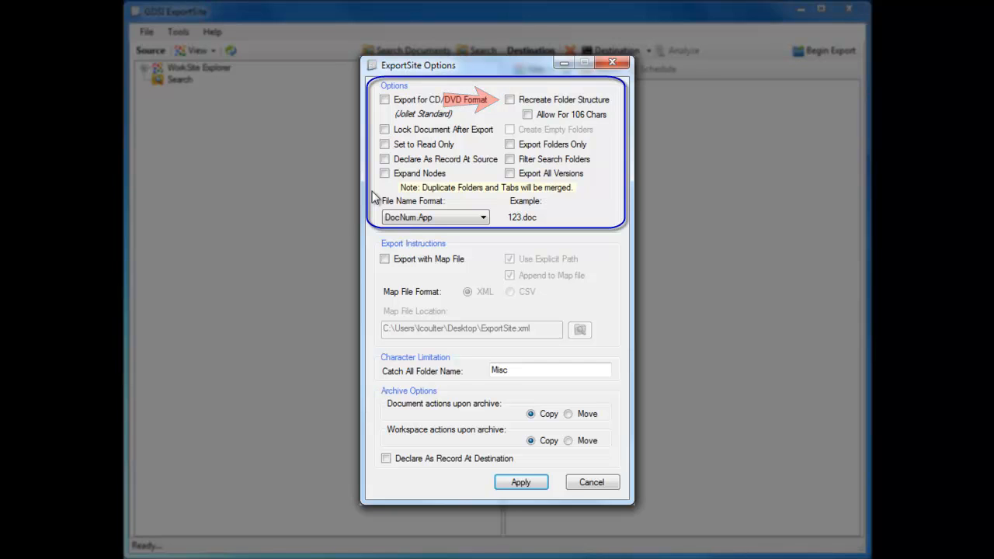
left_click(384, 99)
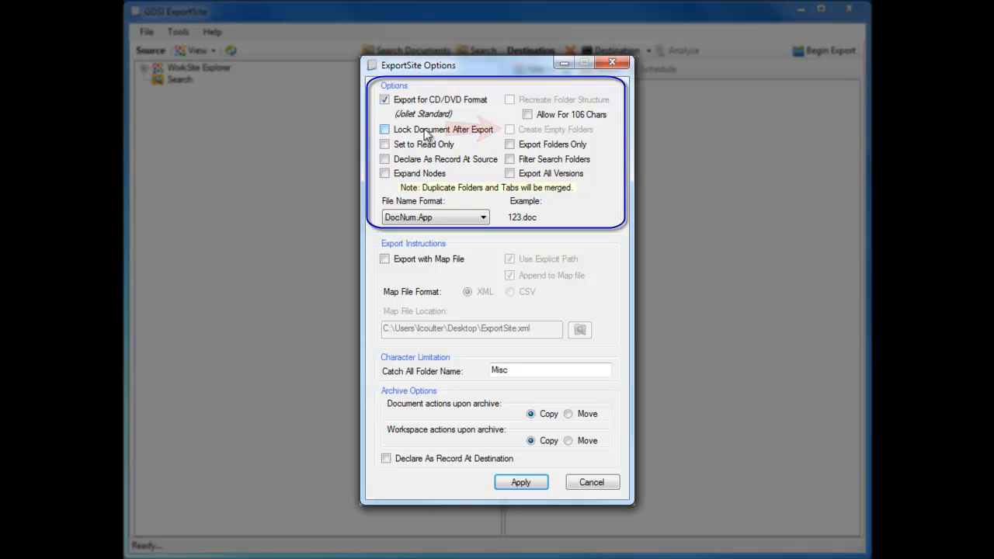
left_click(384, 100)
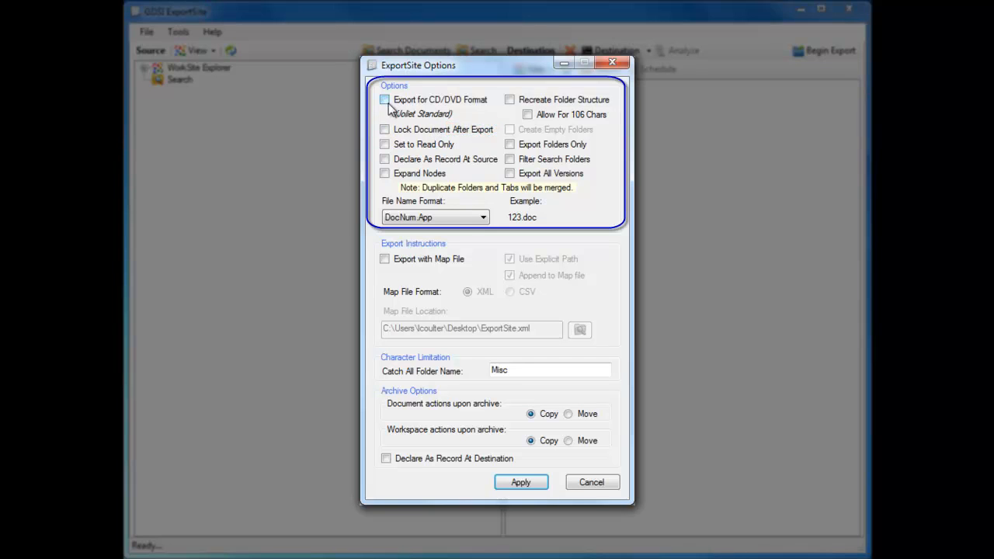
left_click(511, 99)
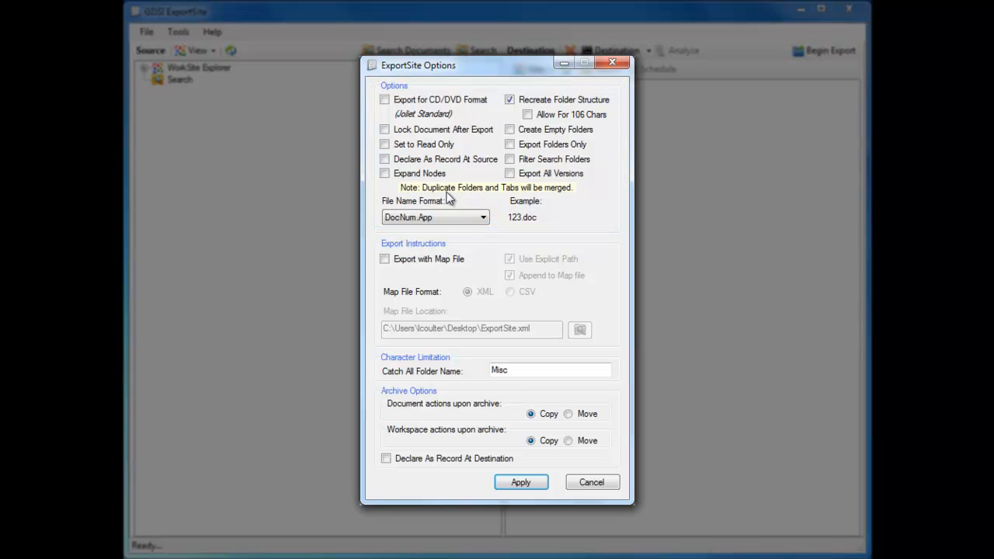
left_click(442, 220)
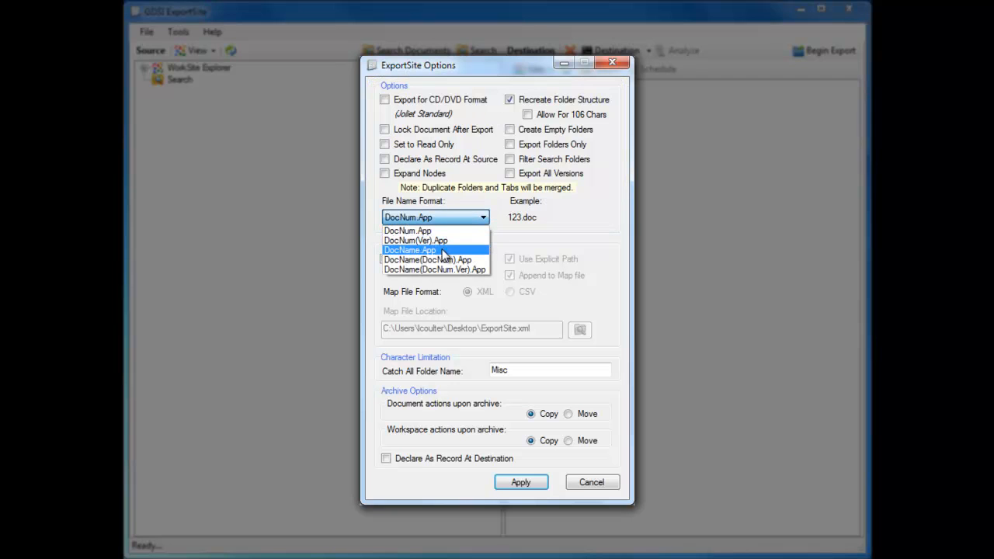
left_click(444, 250)
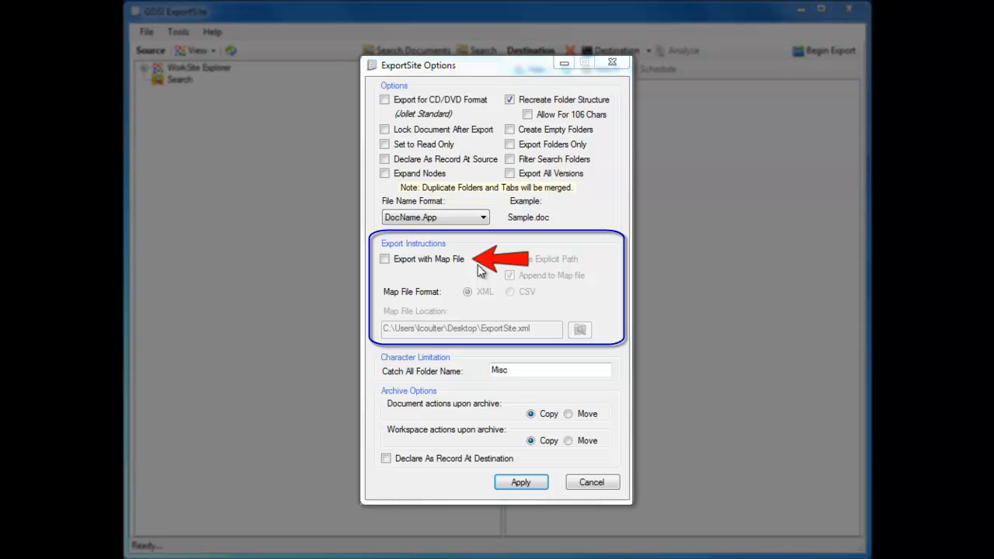
Enable exporting with a map file in CSV format, with the Camtasia Studio folder in Documents as its location
left_click(384, 259)
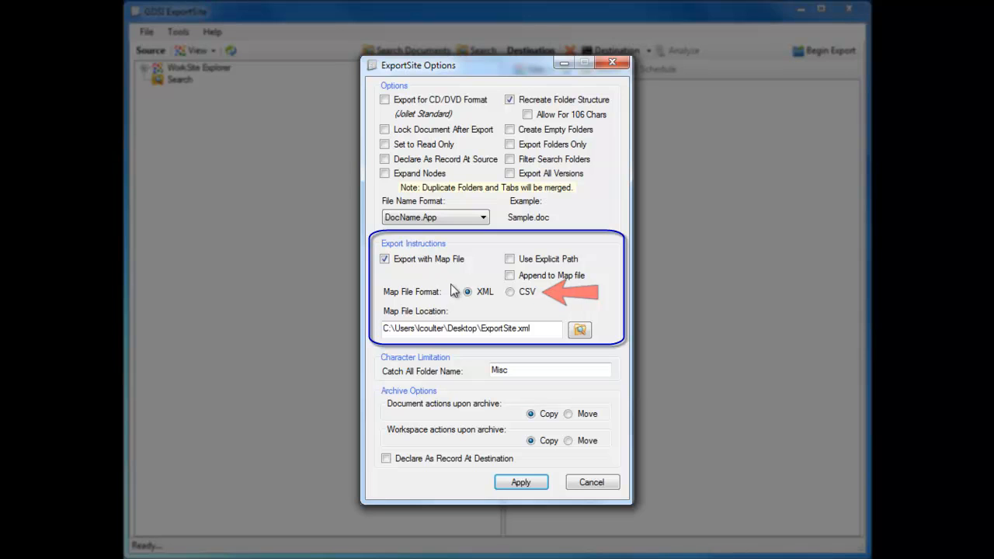
left_click(513, 292)
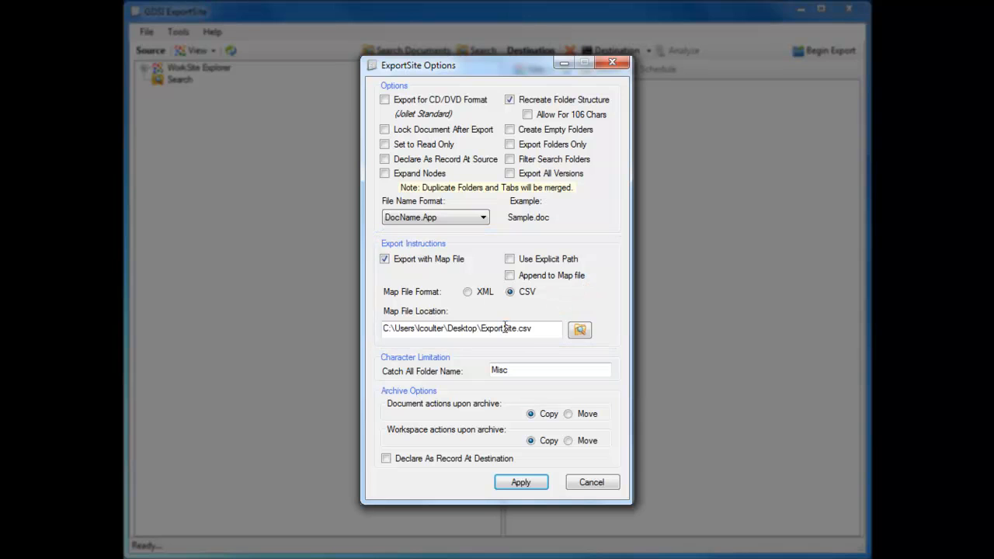
left_click(579, 330)
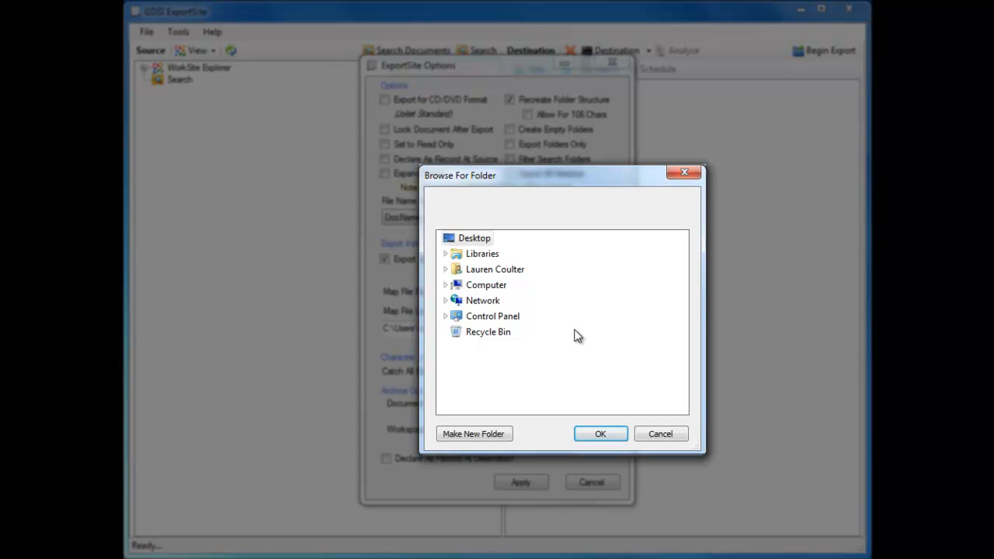
double_click(454, 272)
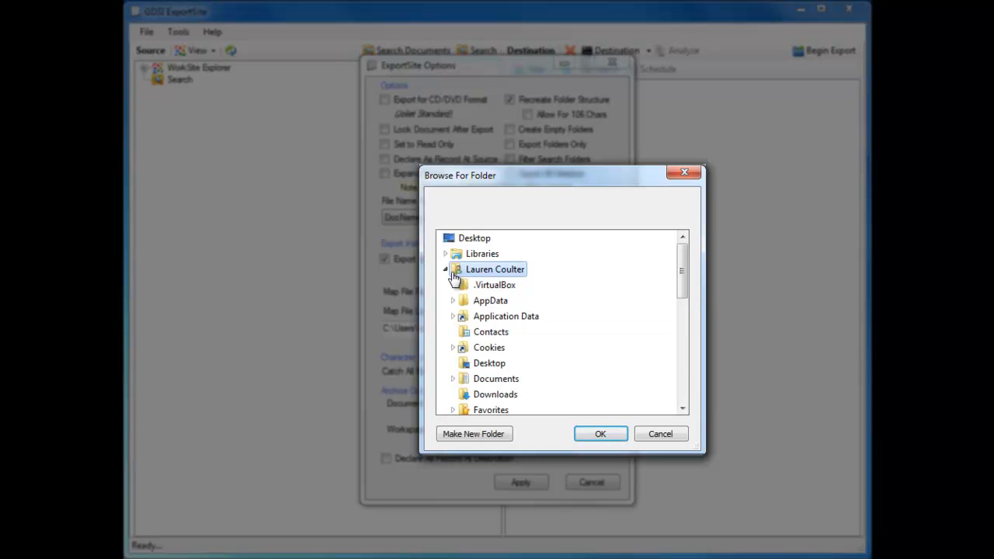
double_click(501, 380)
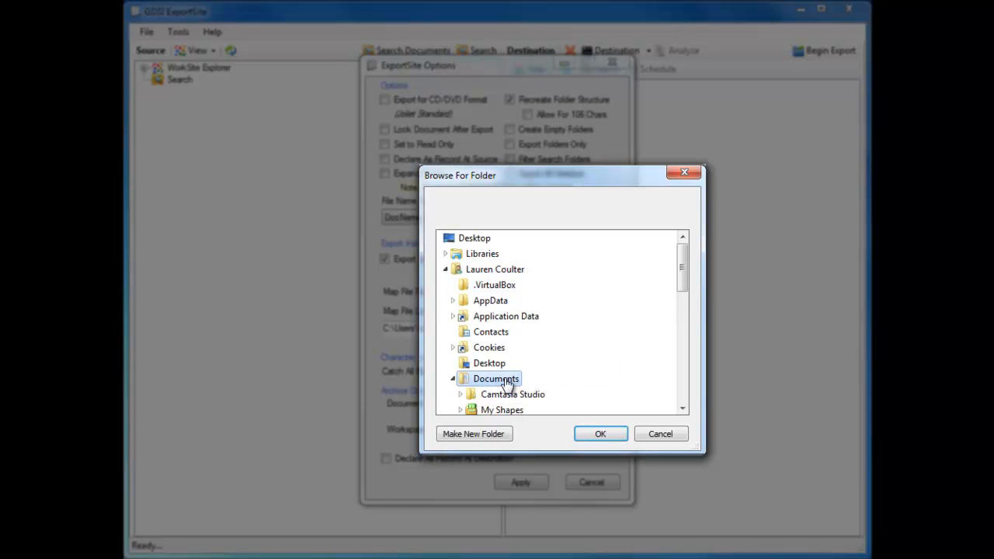
double_click(533, 396)
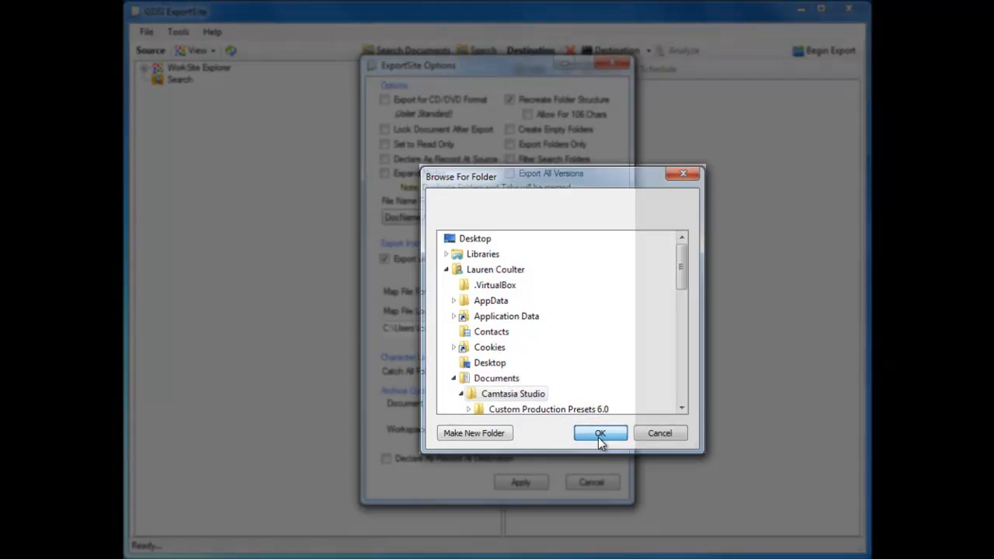
left_click(599, 435)
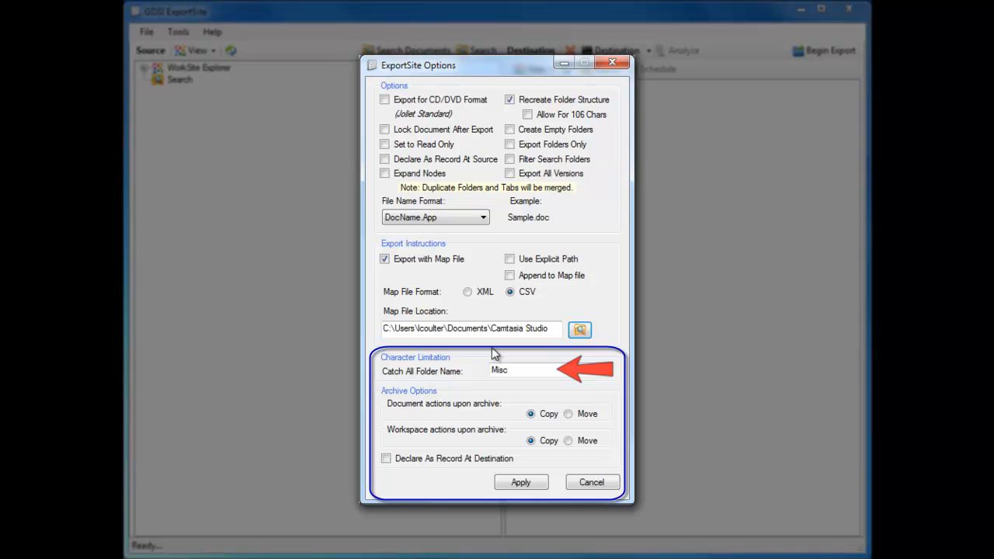
Set the catch-all folder name to ExportSite and apply the export options
left_click_drag(517, 372, 471, 360)
type("Exp")
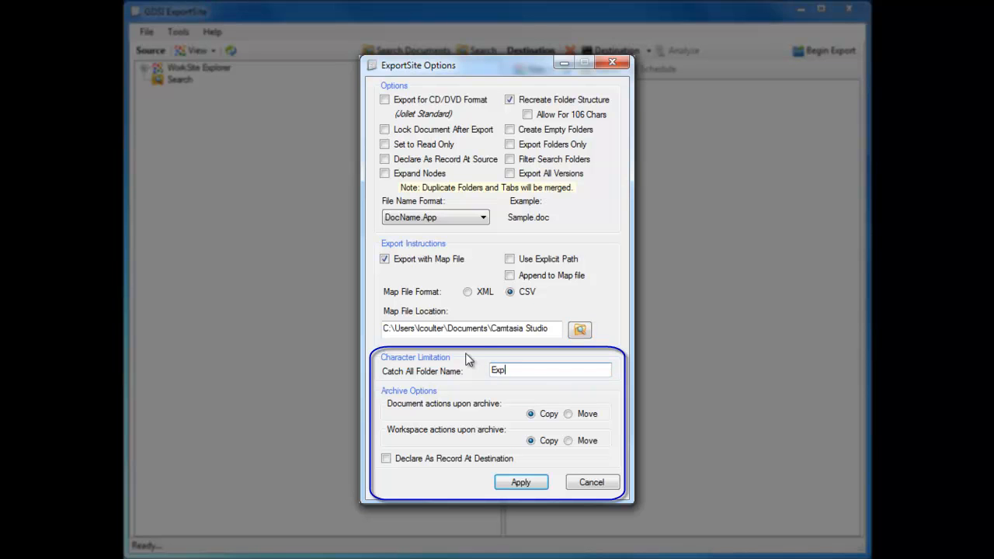
type("ortSite")
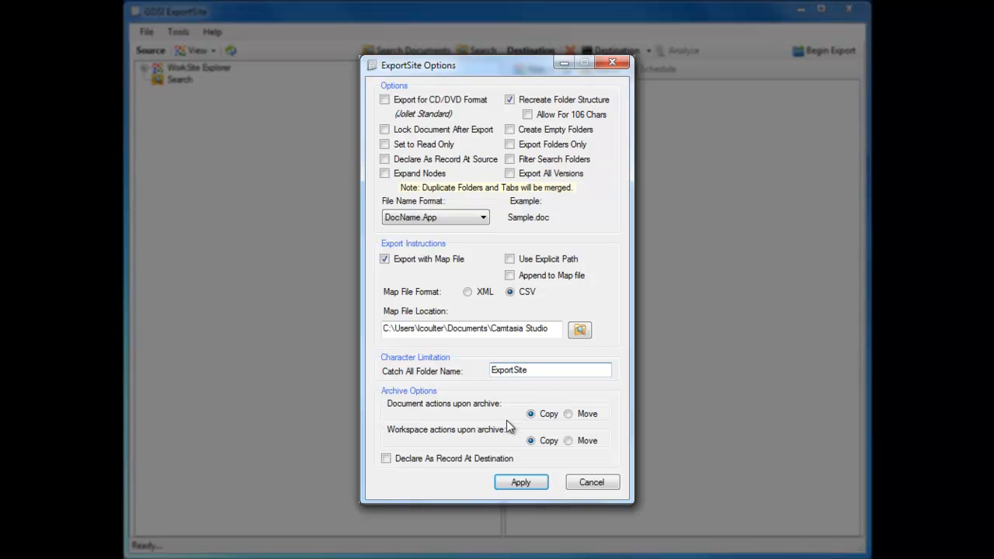
left_click(519, 482)
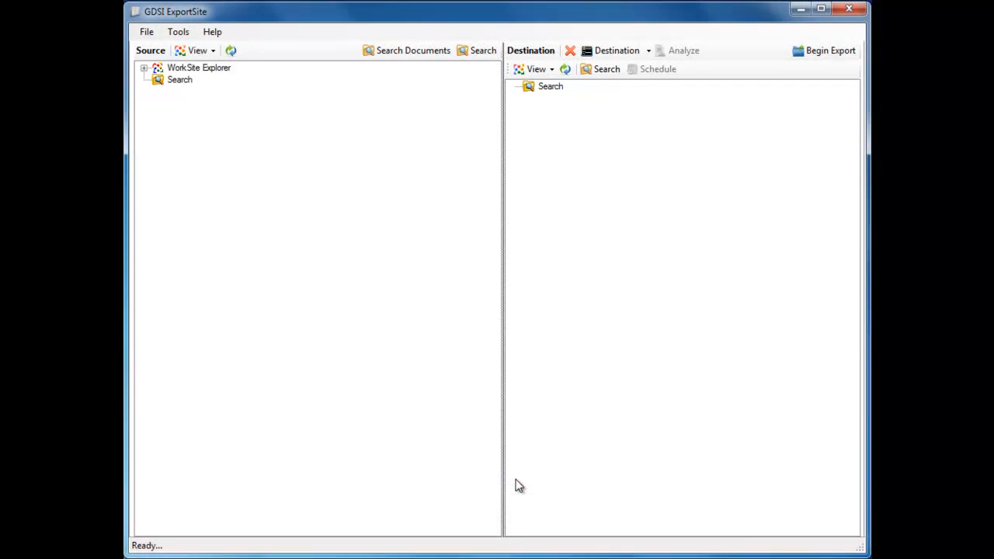